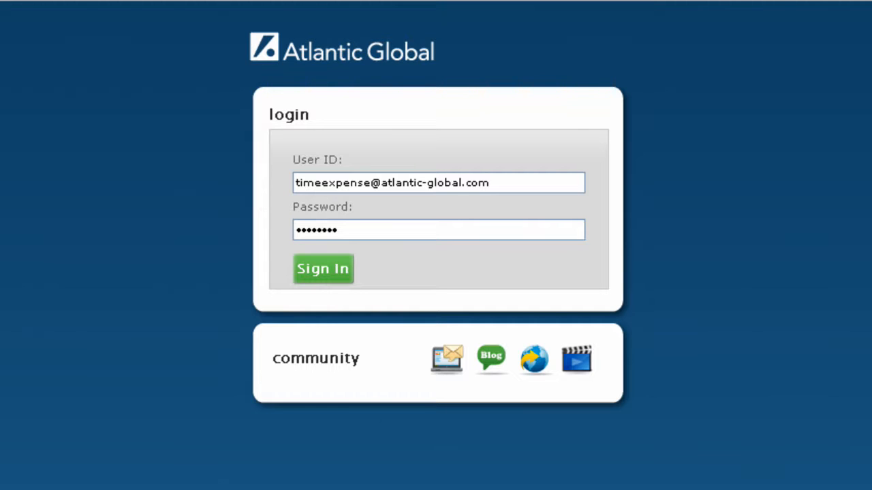
- Sign in with the credentials already filled in and open this week's timesheet for editing
left_click(330, 270)
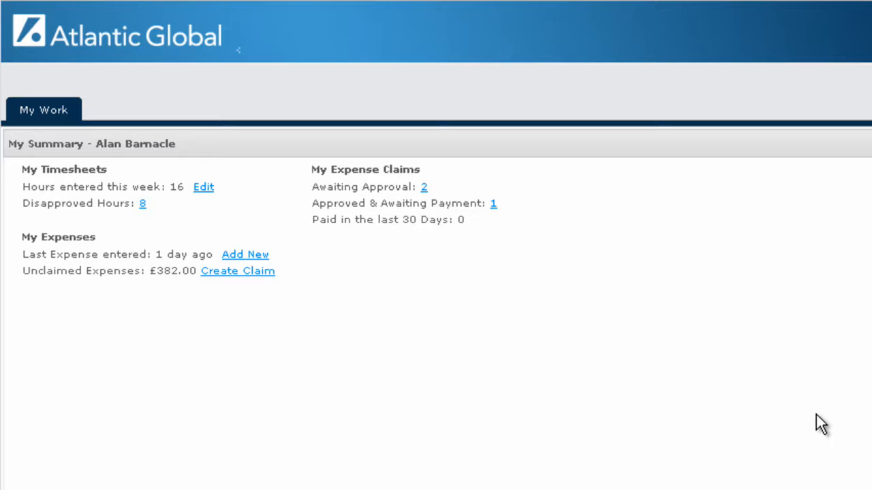
left_click(208, 189)
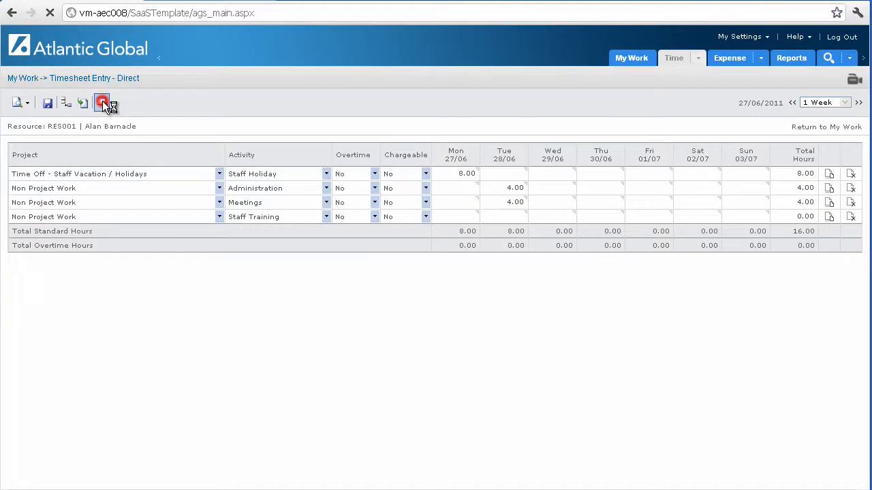
- Add the Demonstration Project task 1.8 - Produce Final Feasability Report to the timesheet as a new line
left_click(153, 117)
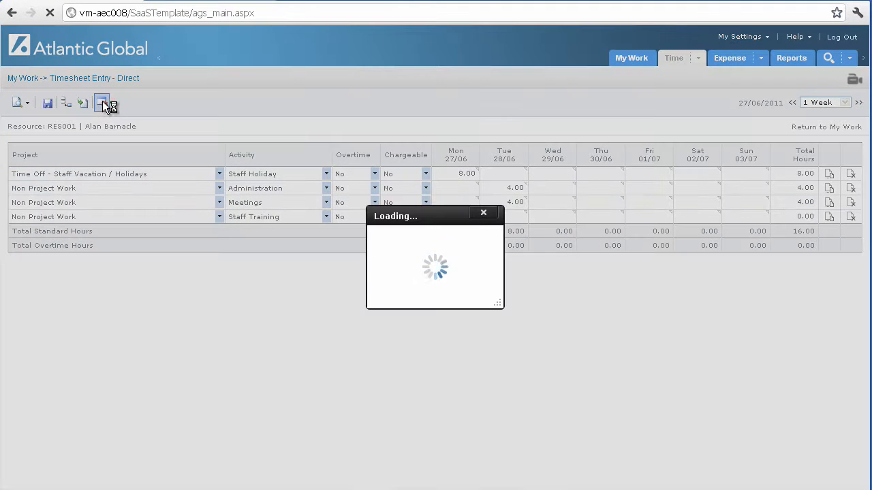
left_click(461, 268)
left_click(347, 310)
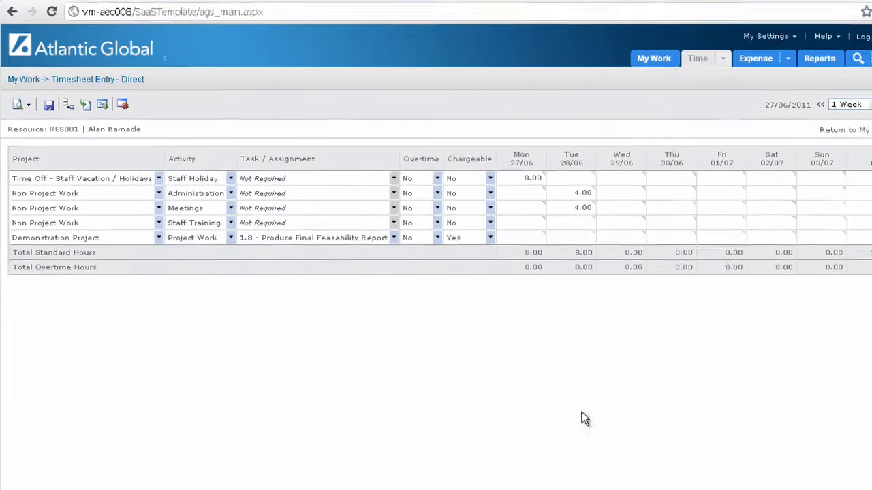
- Enter 4 hours each for Staff Training and the Demonstration Project on Wed 29/06, and save the timesheet
left_click(607, 215)
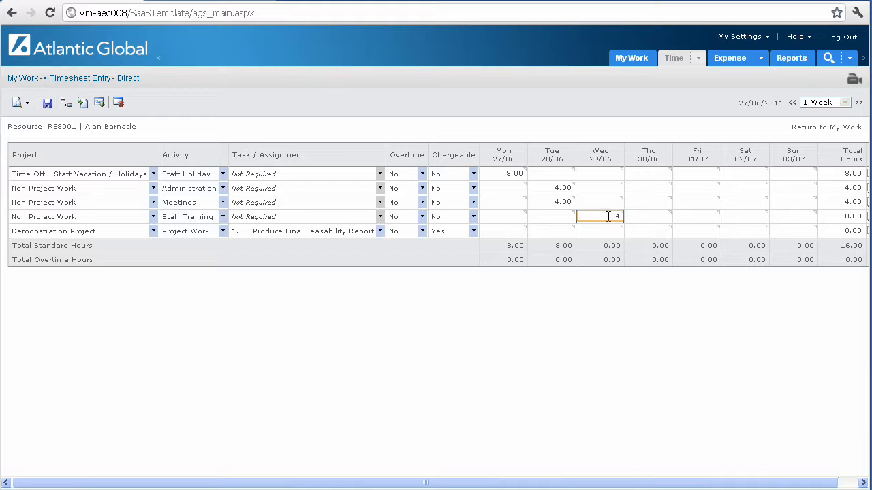
left_click(610, 230)
type("4")
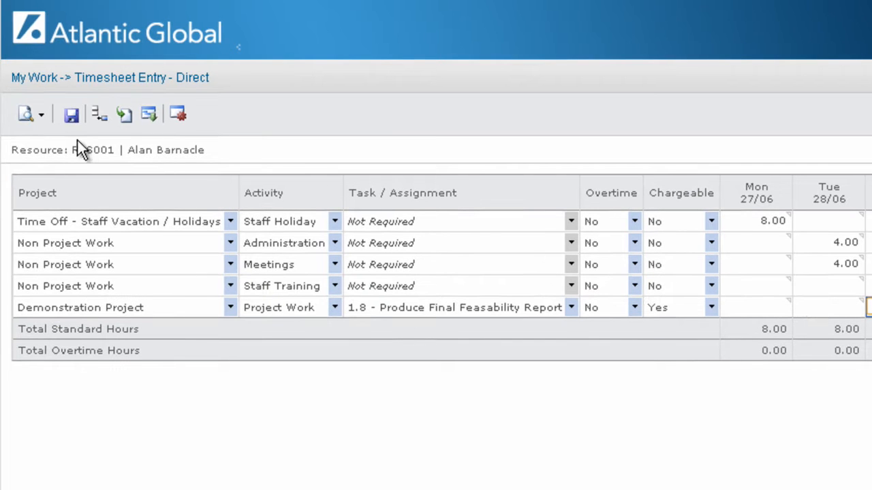
left_click(73, 115)
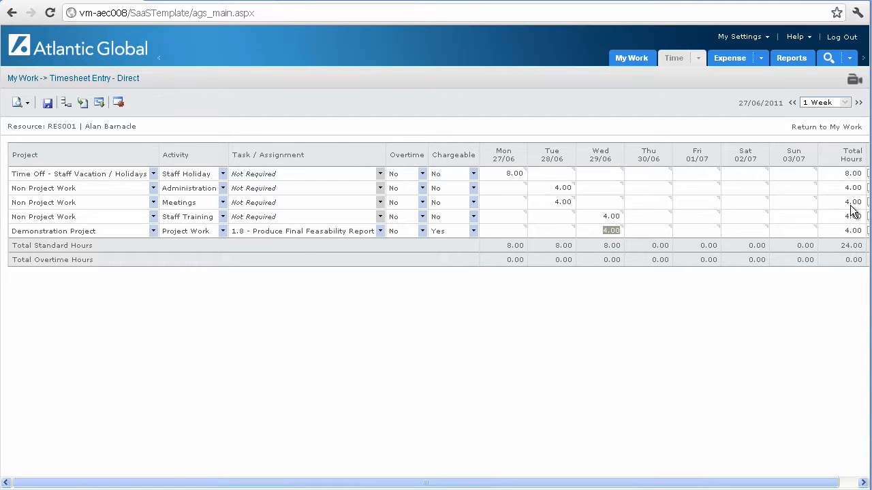
left_click(819, 128)
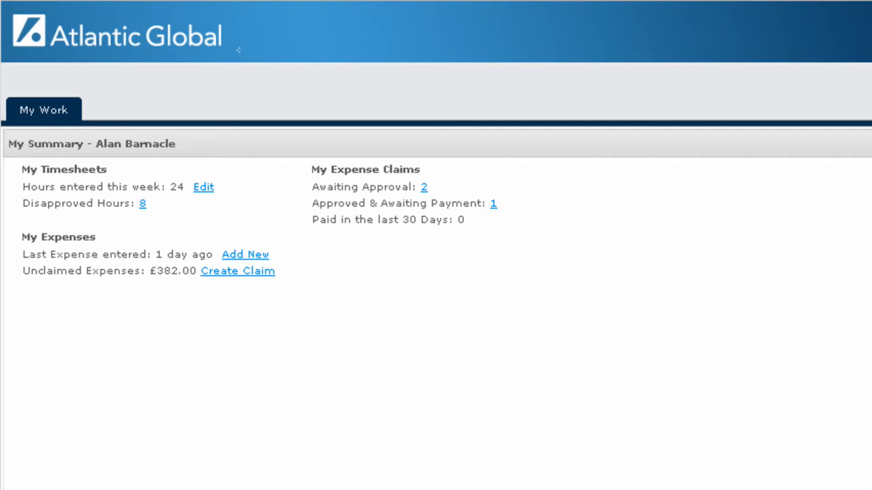
- Start a new Non Project Work expense, try an amount of 90 for UK accommodation and clear it again
left_click(251, 254)
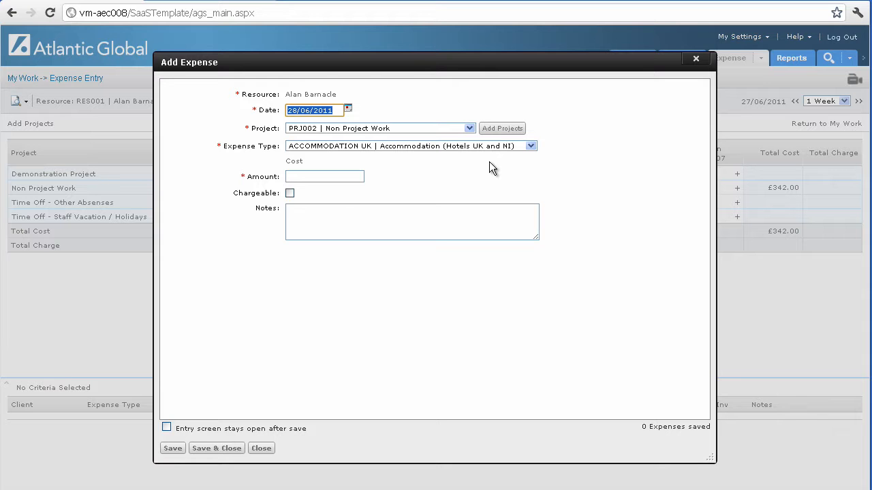
left_click(330, 177)
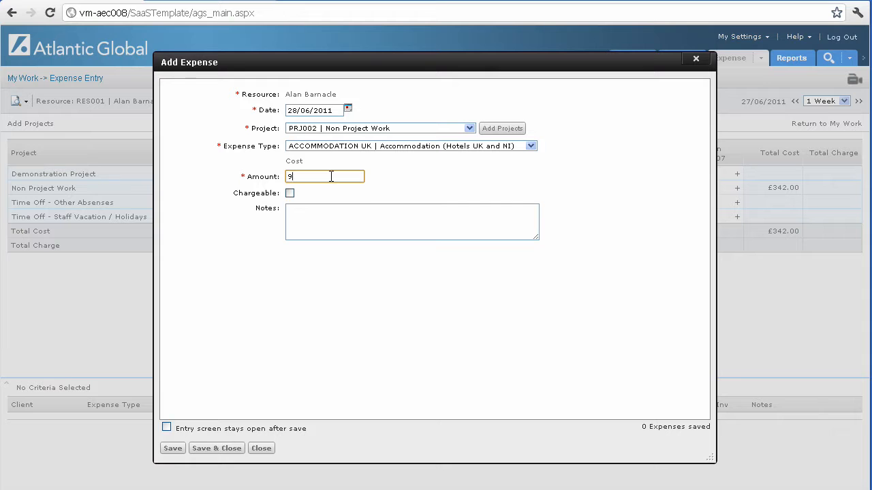
type("90")
key("Down")
left_click(322, 221)
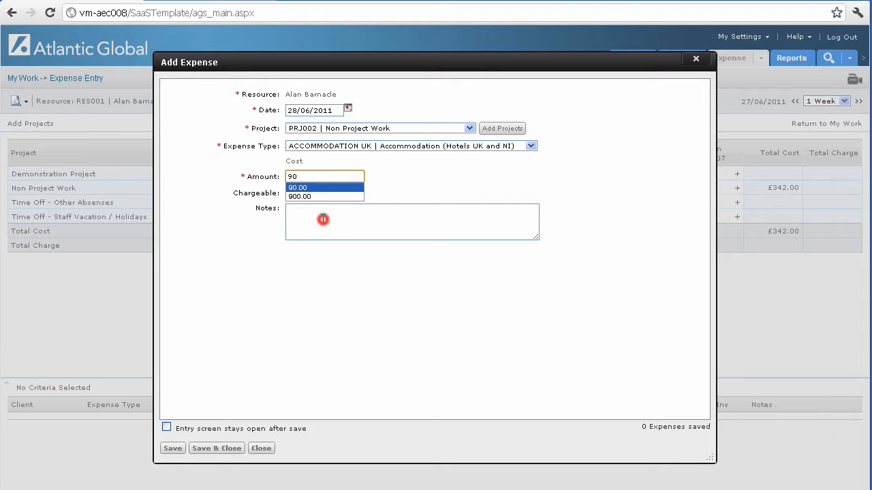
left_click_drag(311, 178, 278, 176)
key("BackSpace")
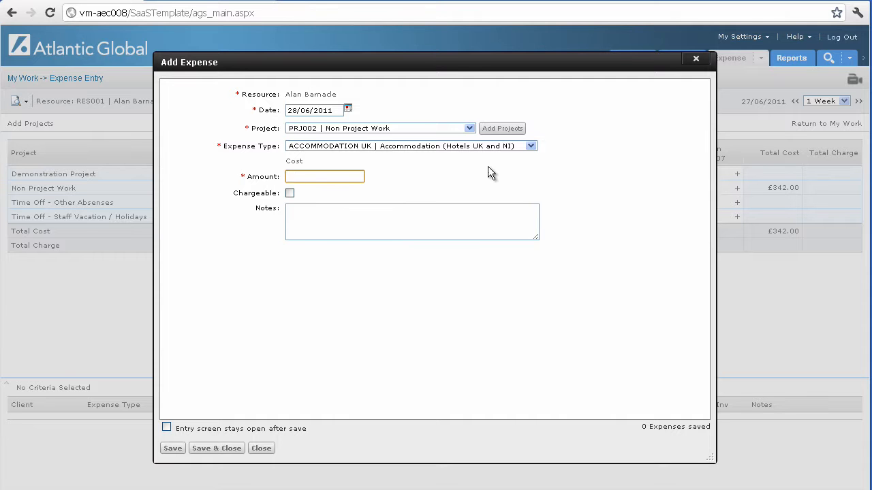
- Try a Mileage (Own Vehicle) expense of 140 units for 28/06/2011 and close the form without saving
left_click(531, 146)
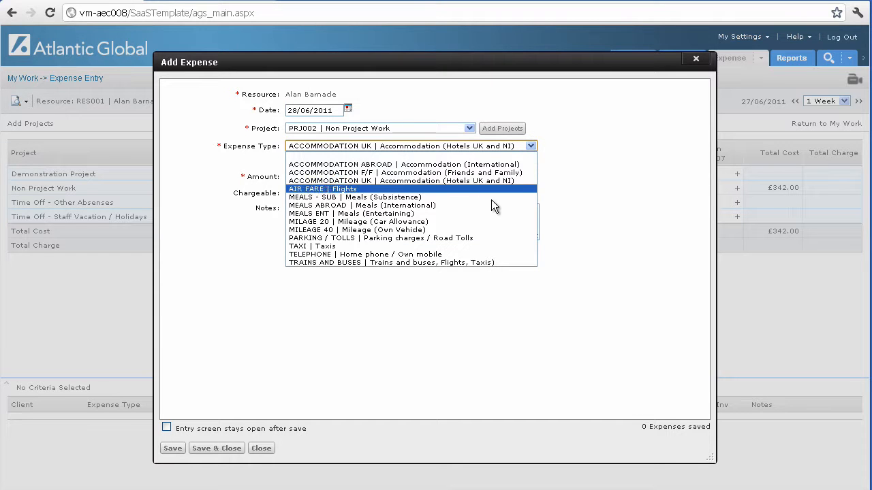
left_click(477, 230)
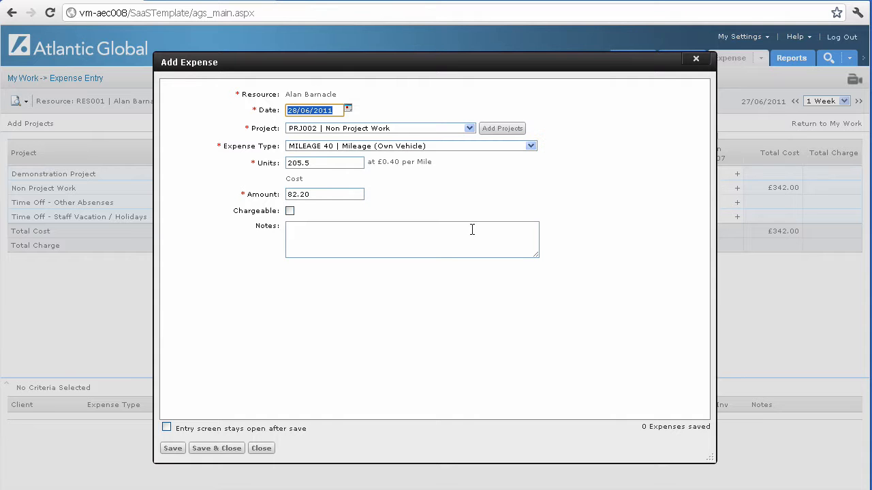
left_click(328, 164)
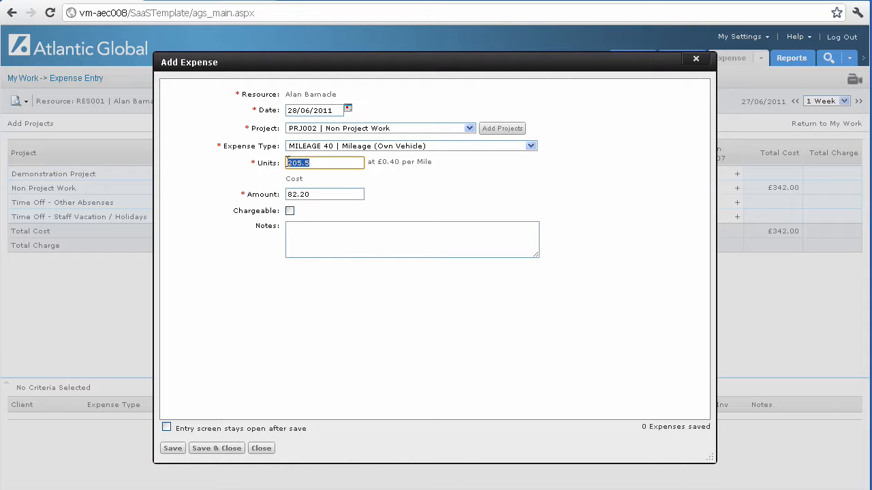
type("140")
key("Tab")
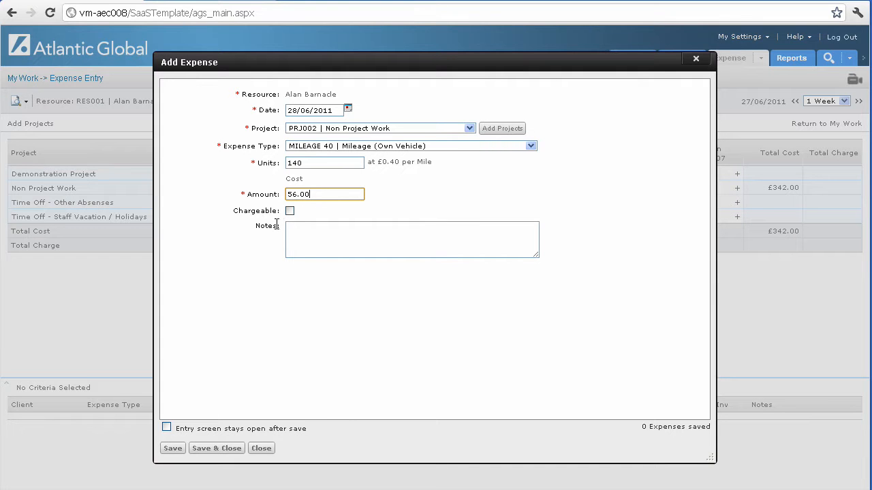
left_click(260, 449)
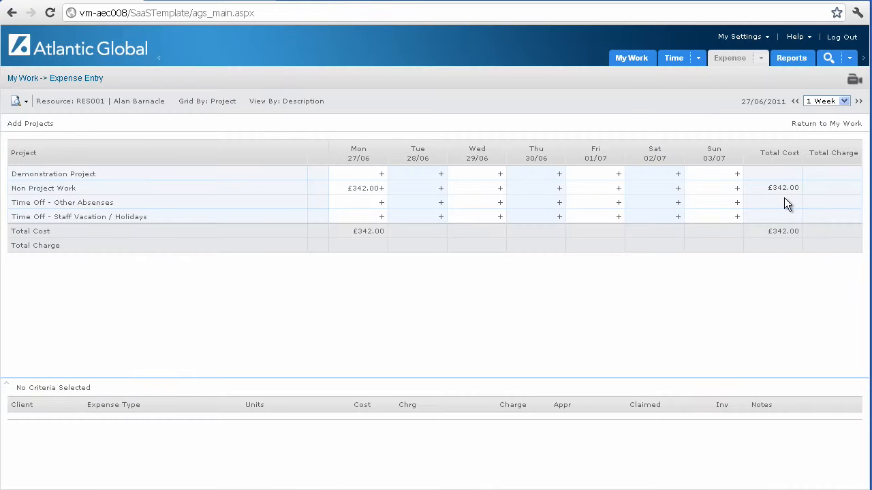
left_click(824, 123)
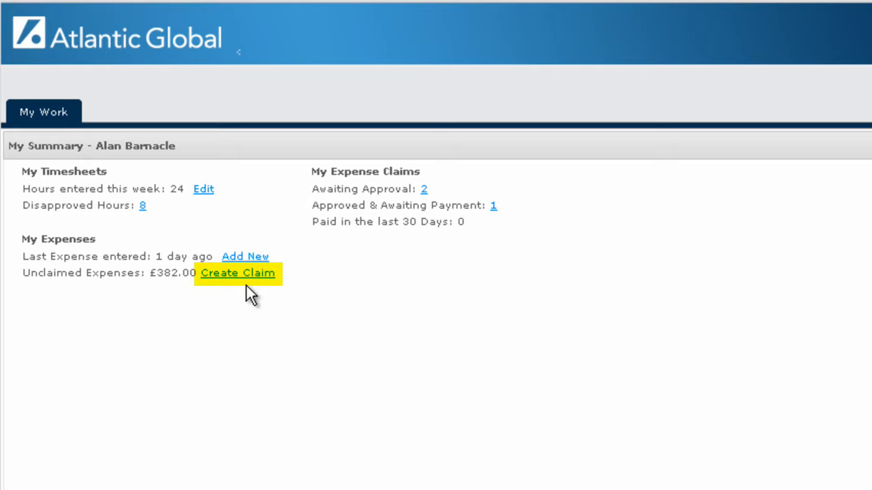
- Create and save an expense claim including all listed unclaimed expenses from 24/06/2011 to 28/06/2011
left_click(252, 274)
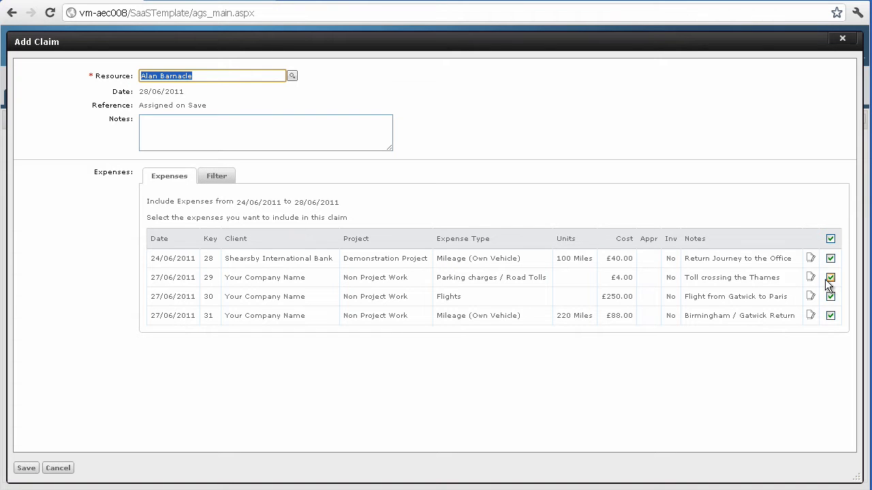
left_click(253, 134)
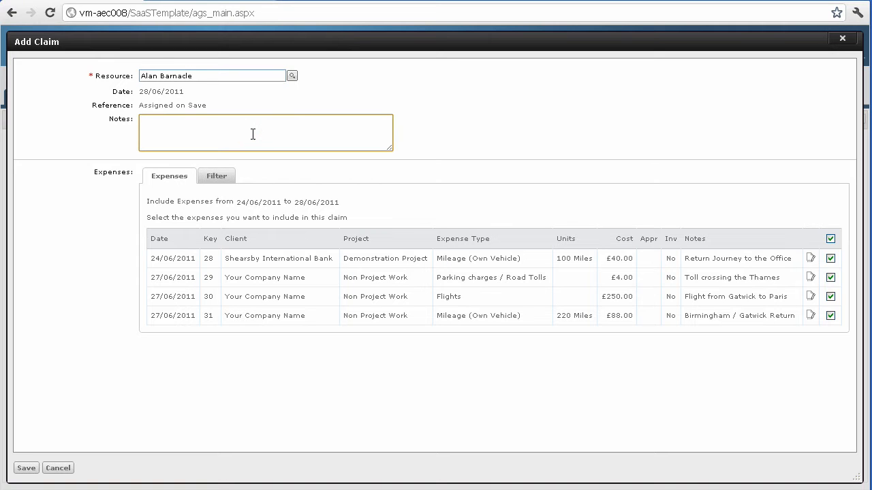
left_click(29, 473)
left_click(27, 470)
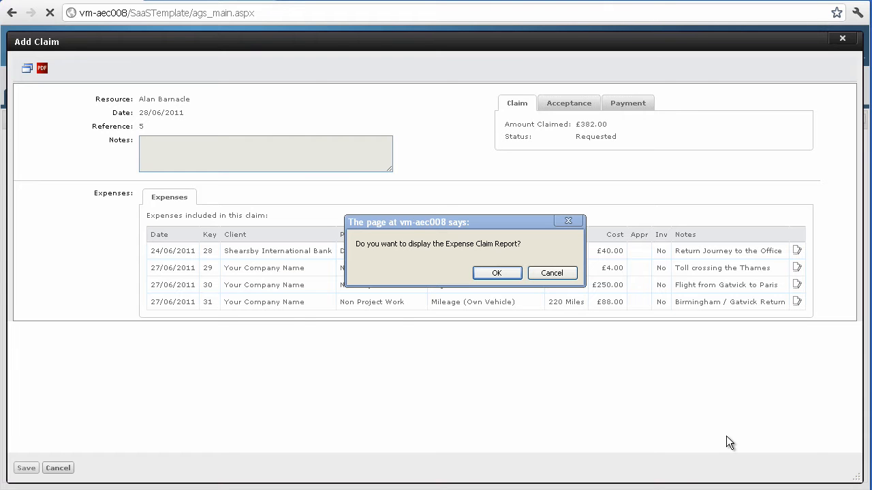
- Display the Expense Claim Report for the saved claim, and close both the report and the claim
left_click(496, 273)
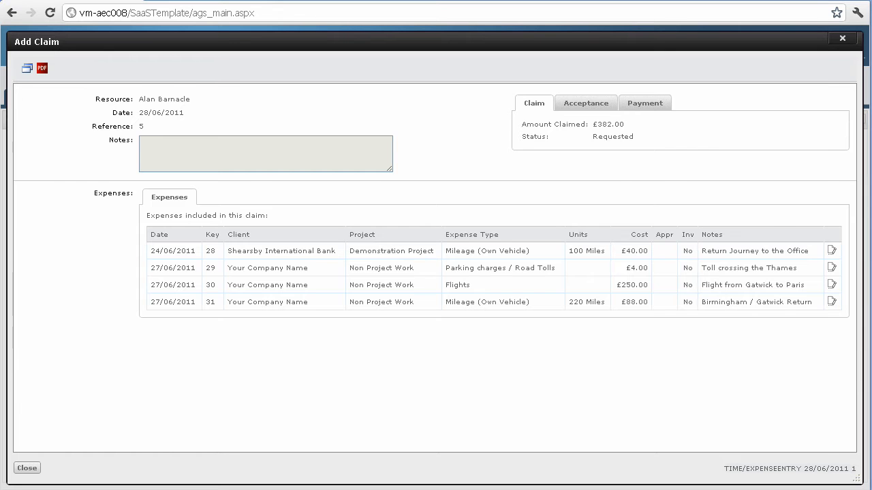
left_click(604, 423)
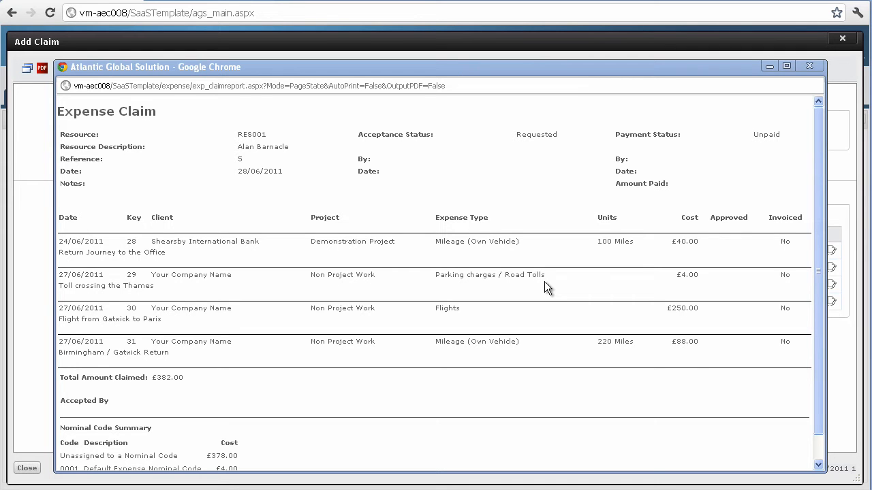
left_click(812, 66)
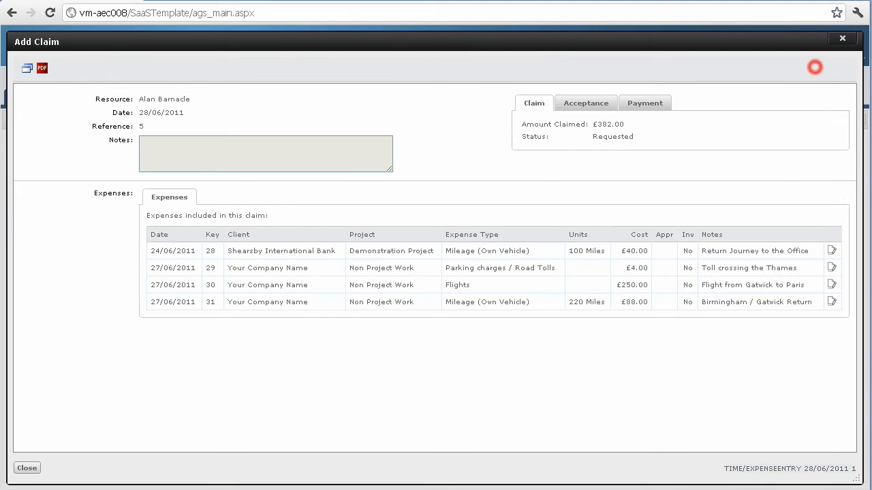
left_click(26, 469)
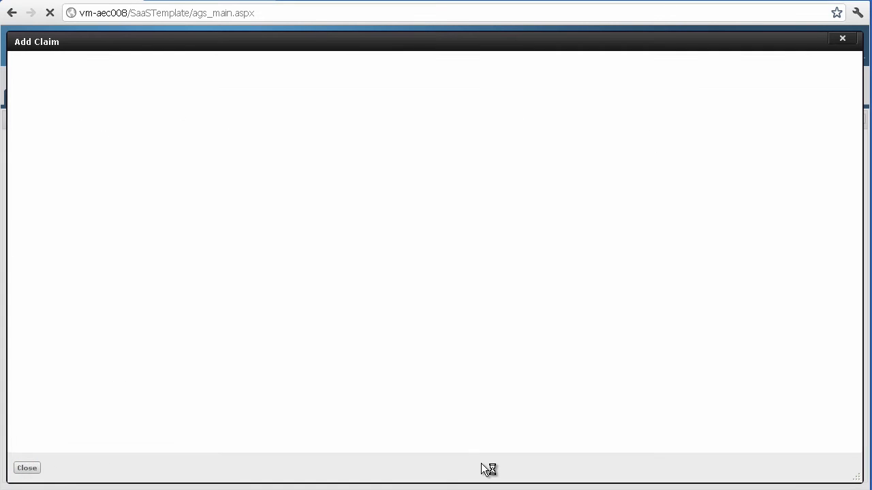